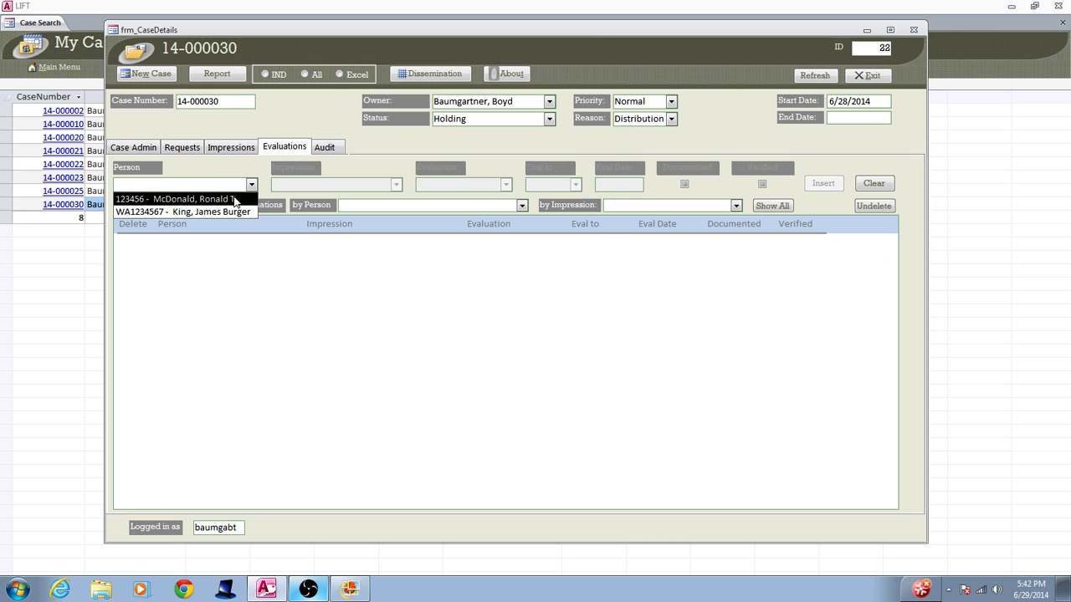
- Set up an evaluation of the first listed person against BB01 A Impression from Gun as Individualization to L. Index
left_click(233, 199)
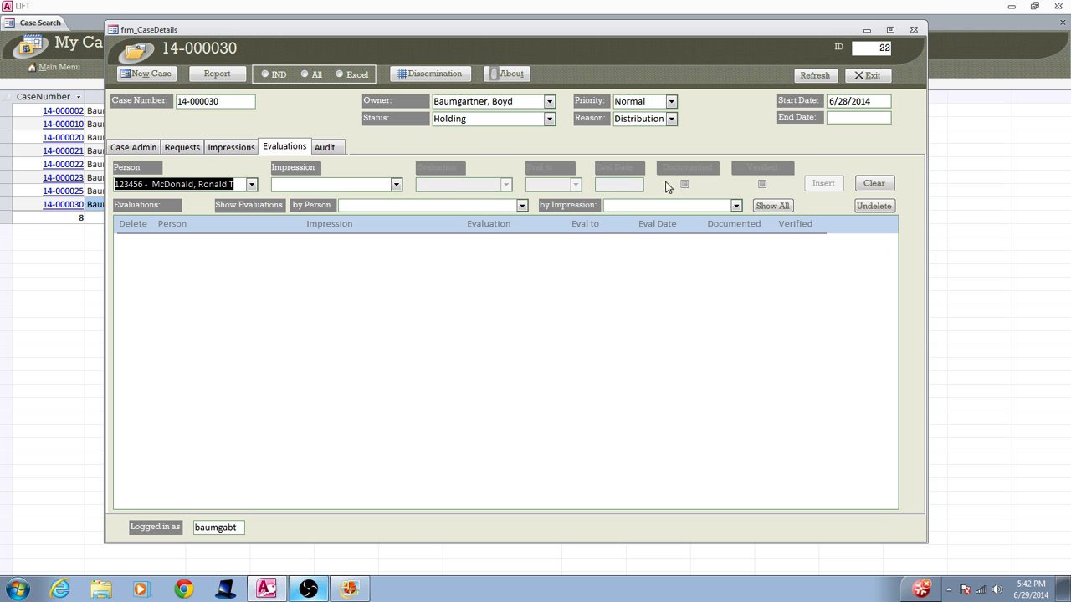
left_click(396, 184)
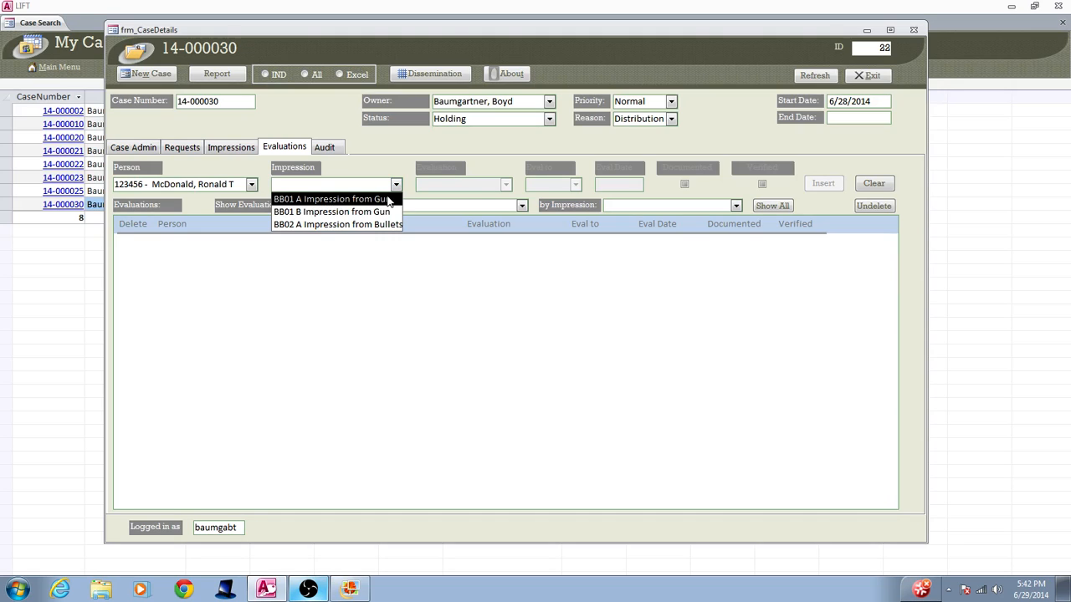
left_click(388, 200)
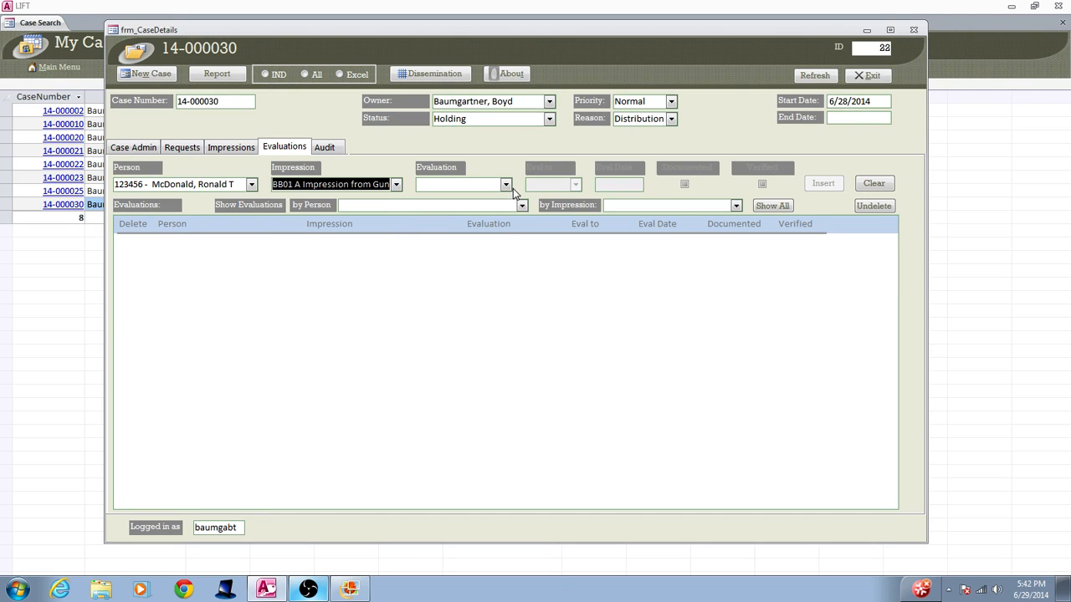
left_click(505, 185)
left_click(495, 200)
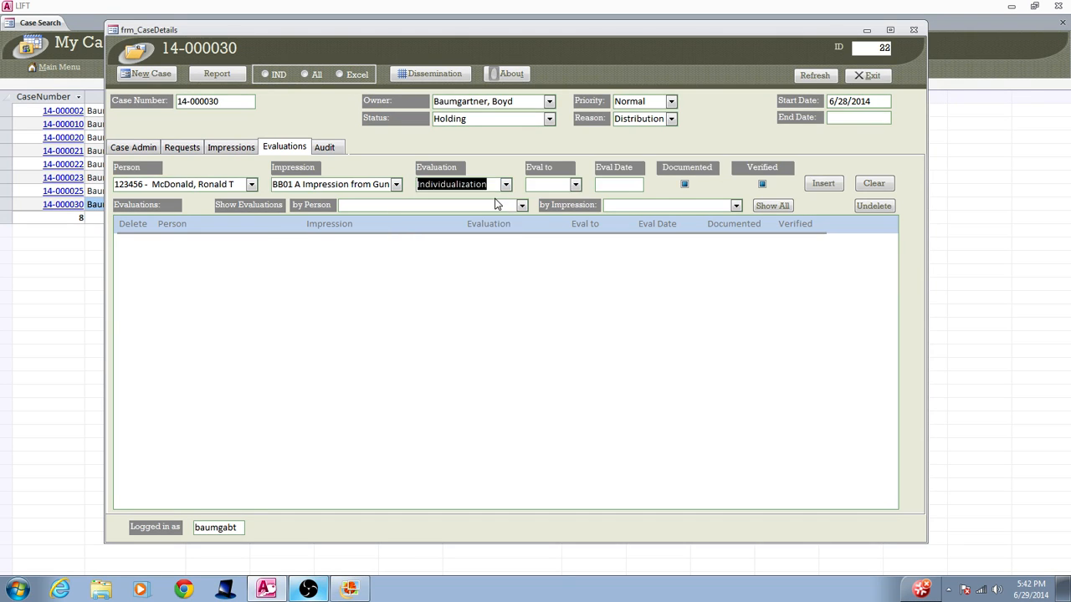
left_click(575, 185)
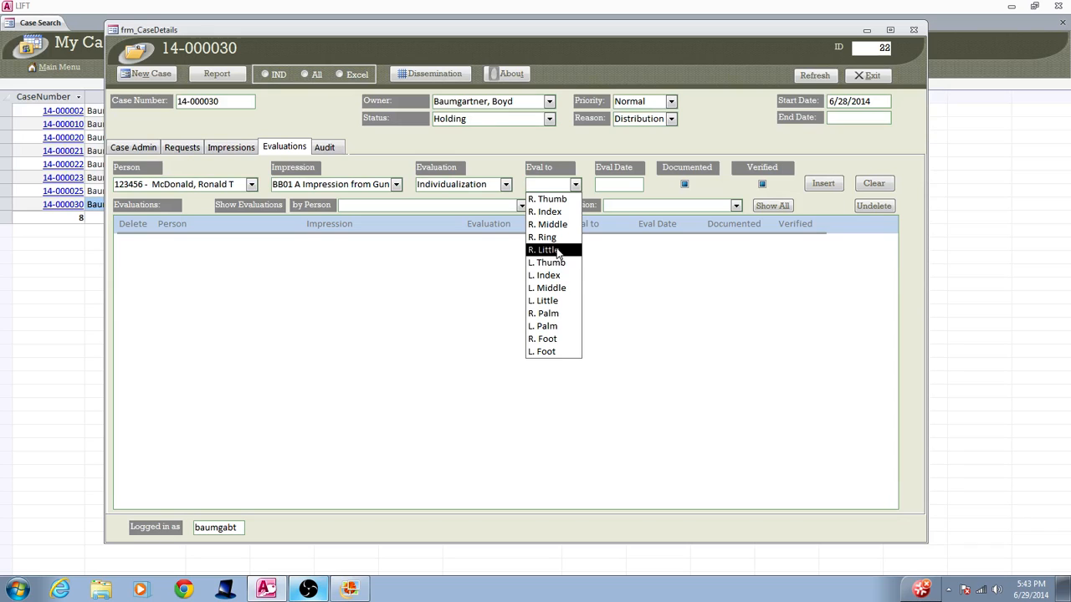
left_click(554, 276)
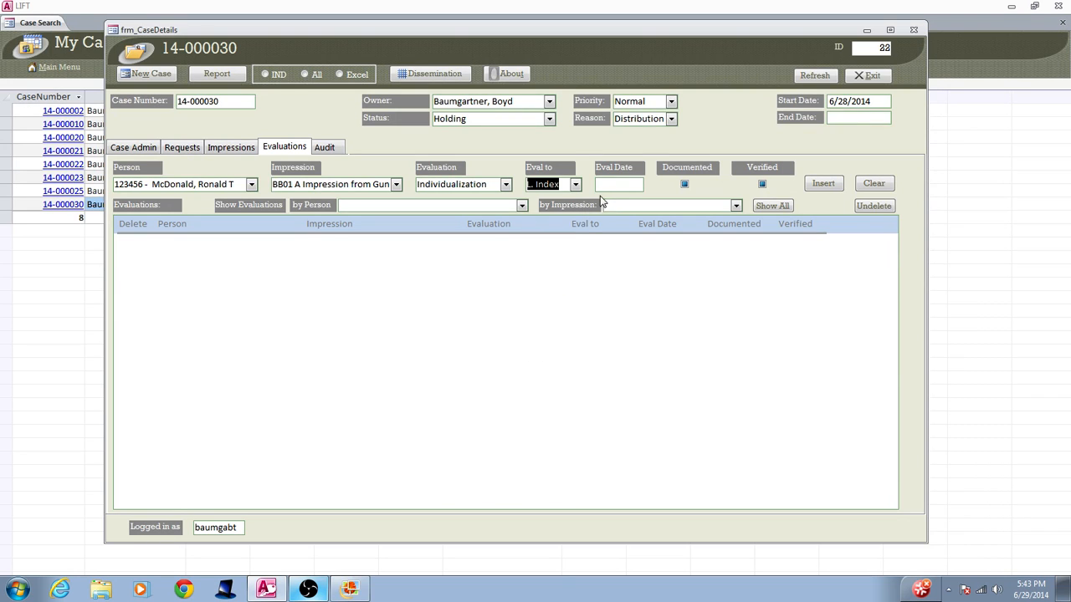
- Date the BB01 A evaluation 6/29/2014, mark it as documented and insert it into the evaluations list
left_click(605, 184)
left_click(651, 184)
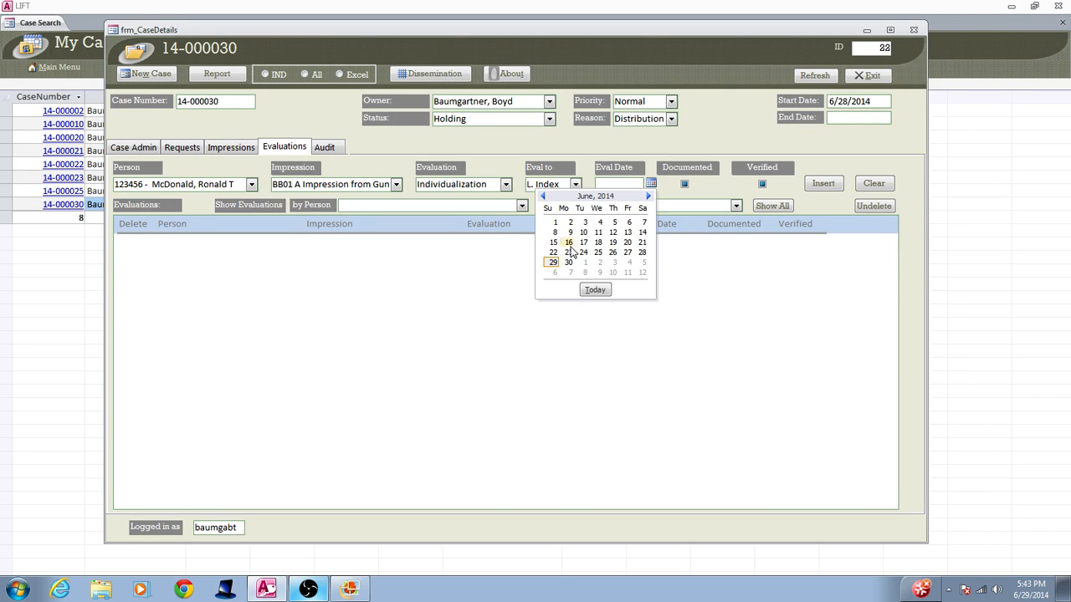
left_click(553, 264)
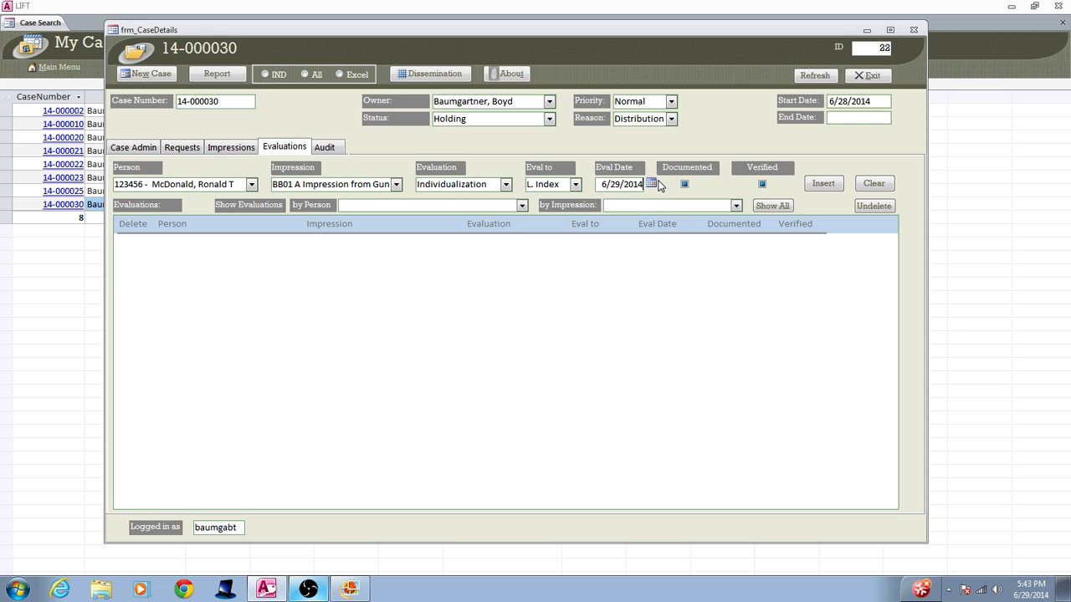
left_click(684, 184)
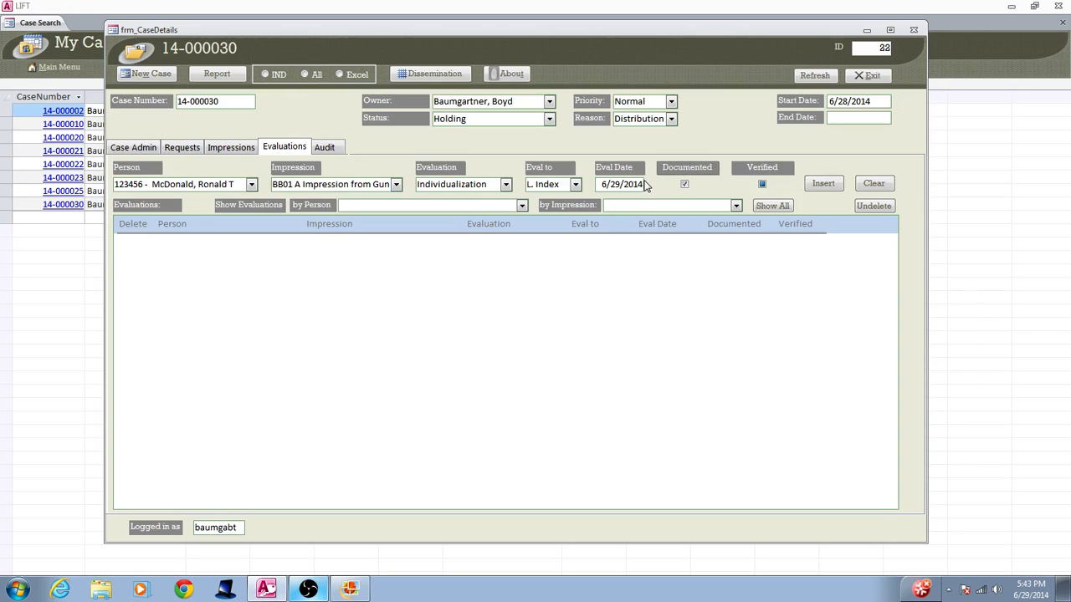
left_click(824, 184)
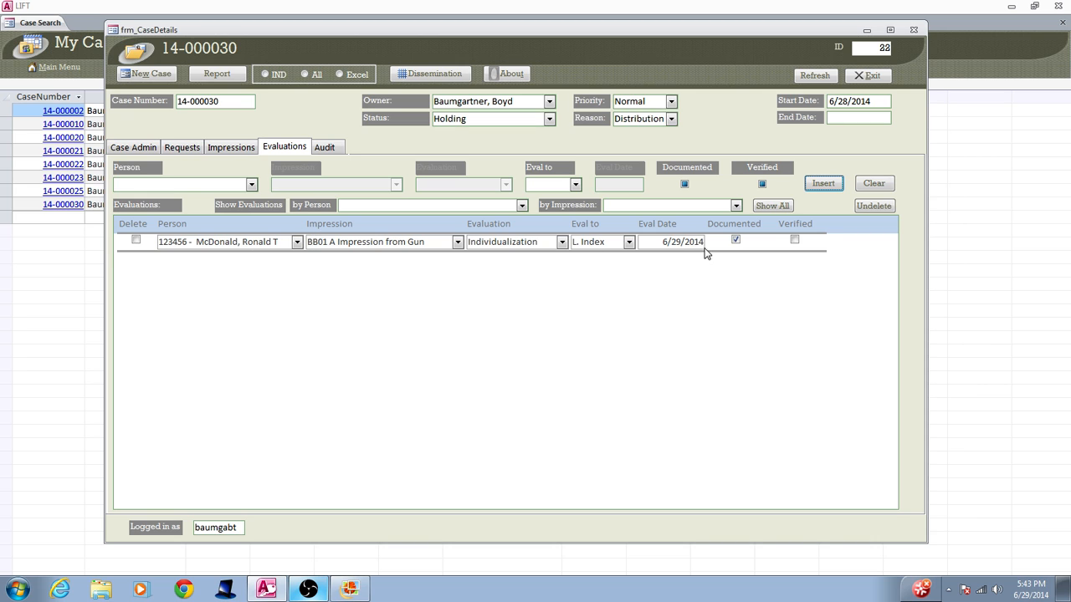
- Set up an evaluation of the first listed person against BB01 B Impression from Gun as Individualization to L. Middle
left_click(251, 185)
left_click(180, 199)
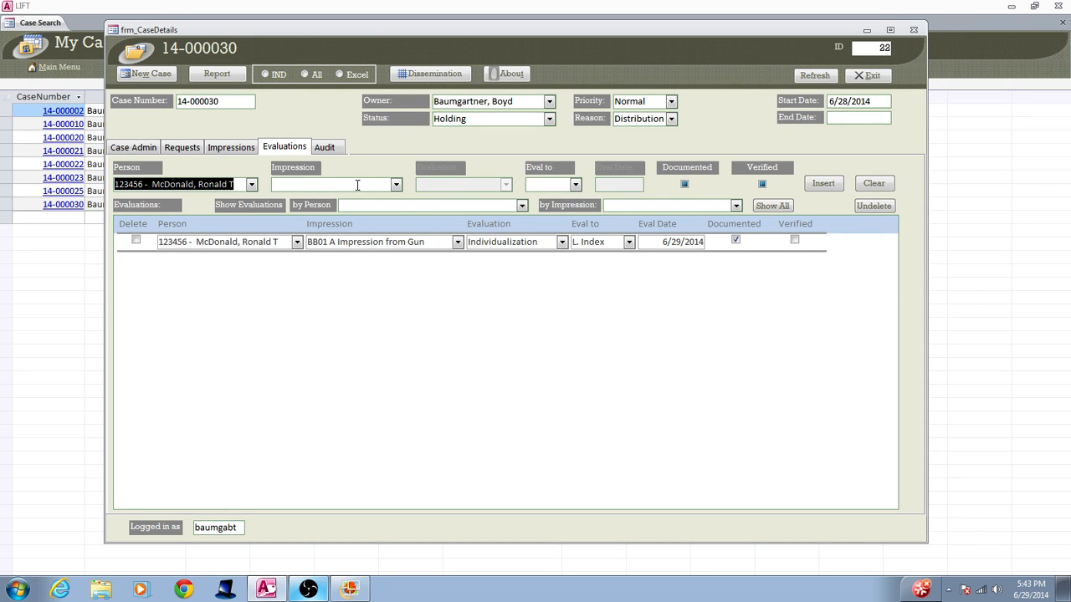
left_click(397, 185)
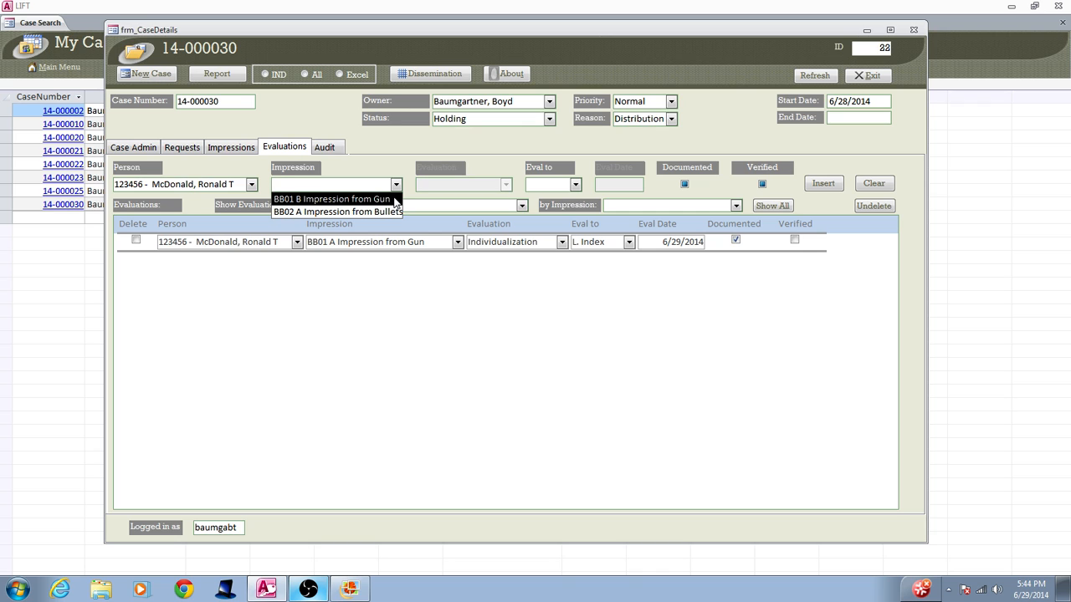
left_click(396, 199)
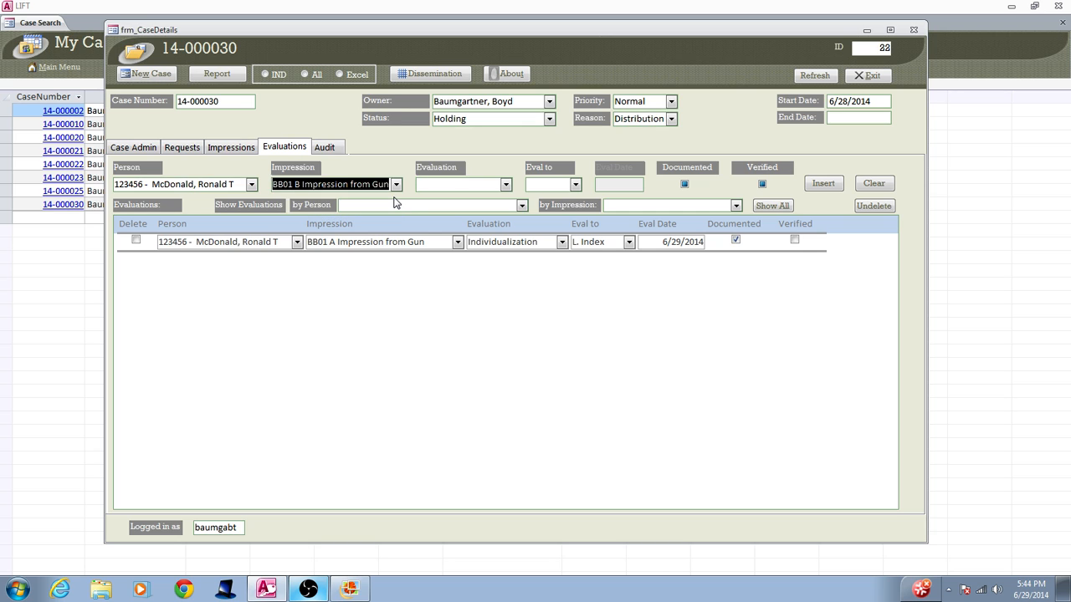
left_click(505, 184)
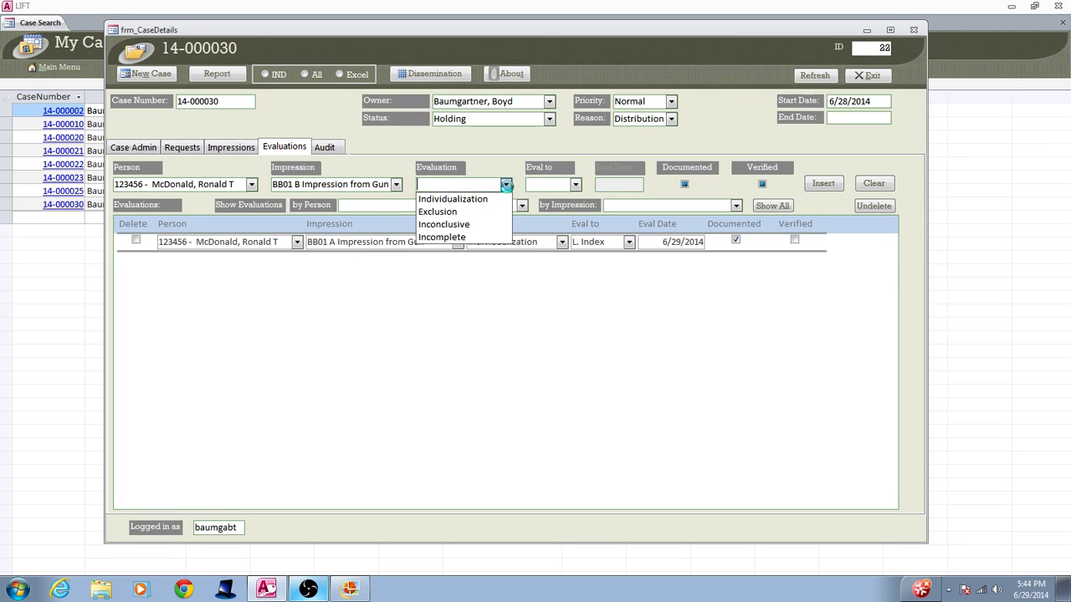
left_click(497, 201)
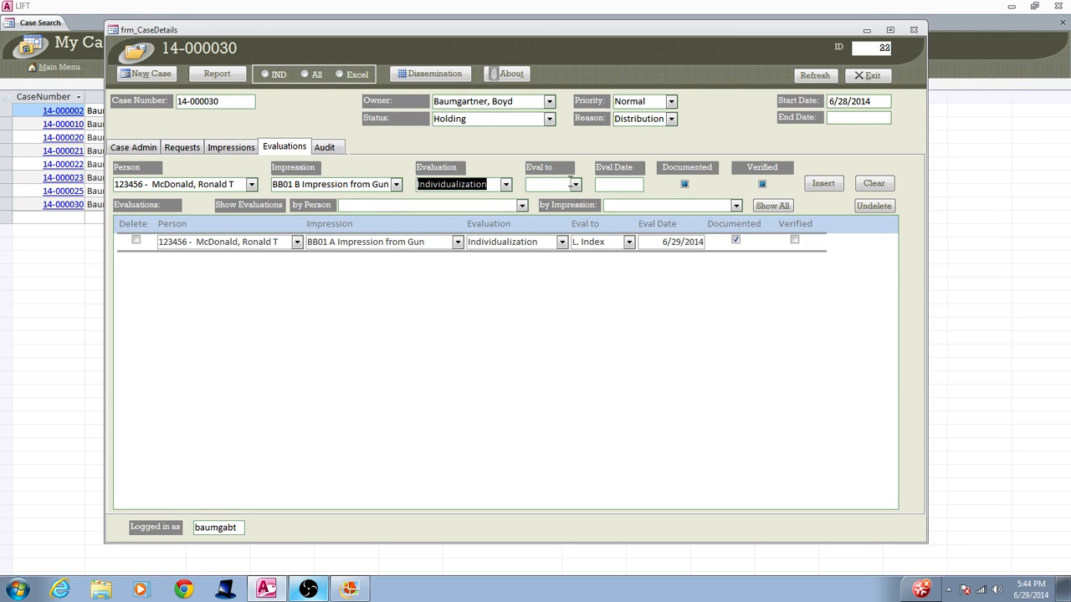
left_click(576, 184)
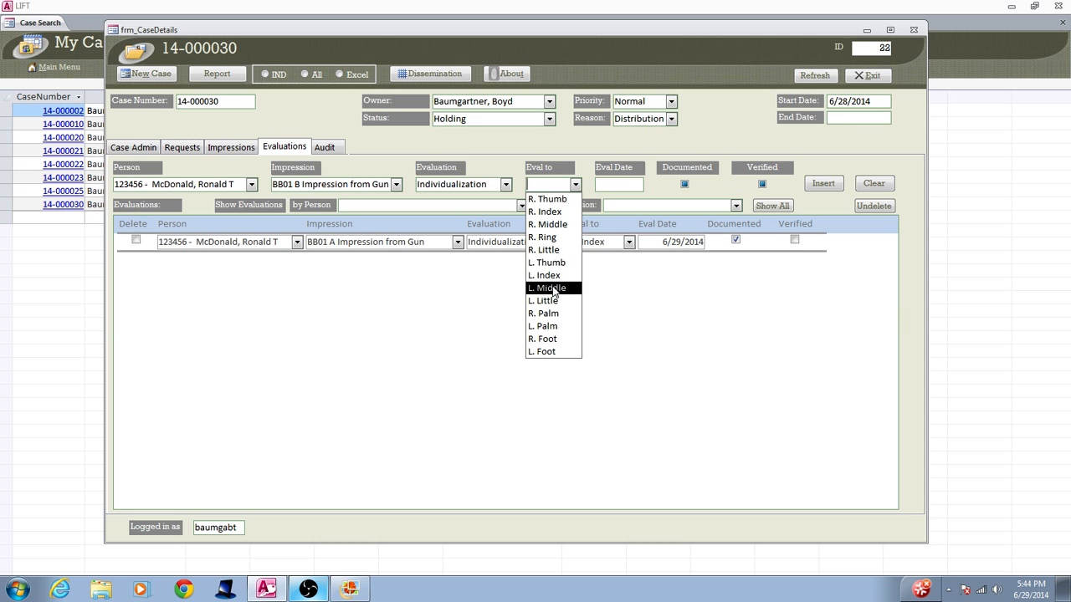
left_click(554, 289)
- Date the BB01 B evaluation 6/29/2014, mark it as documented and insert it into the evaluations list
left_click(616, 184)
left_click(651, 183)
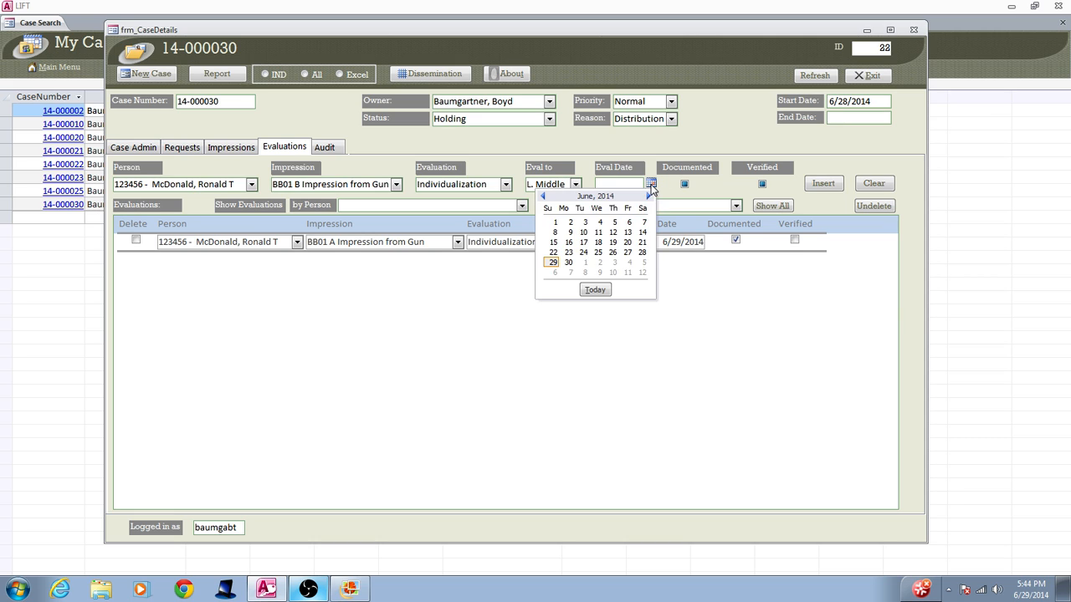
left_click(553, 263)
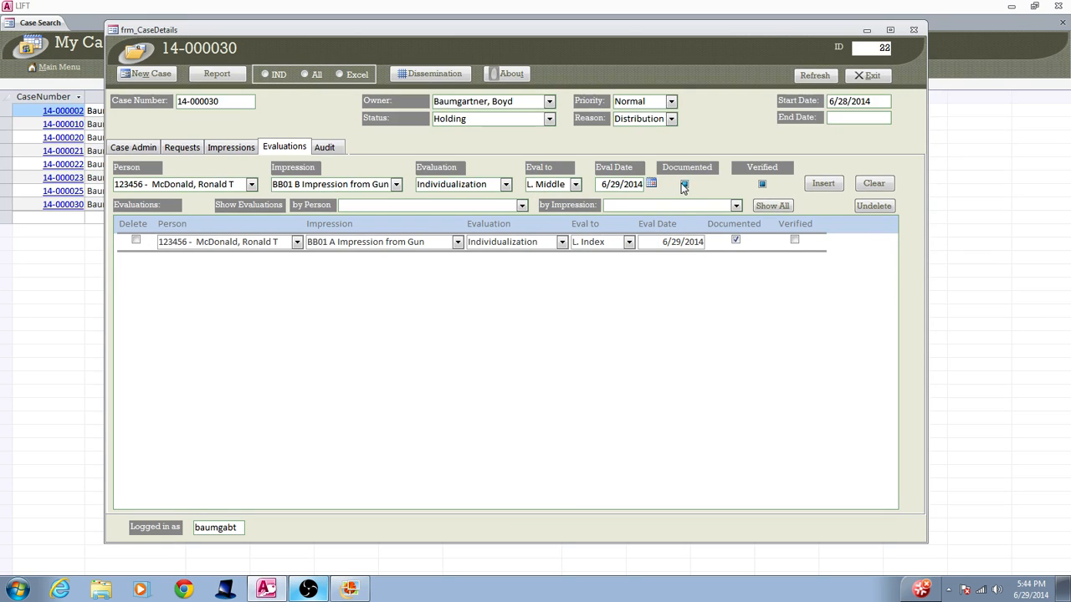
left_click(685, 186)
left_click(822, 184)
- Set up an evaluation of the first listed person against BB02 A Impression from Bullets as Exclusion
left_click(251, 184)
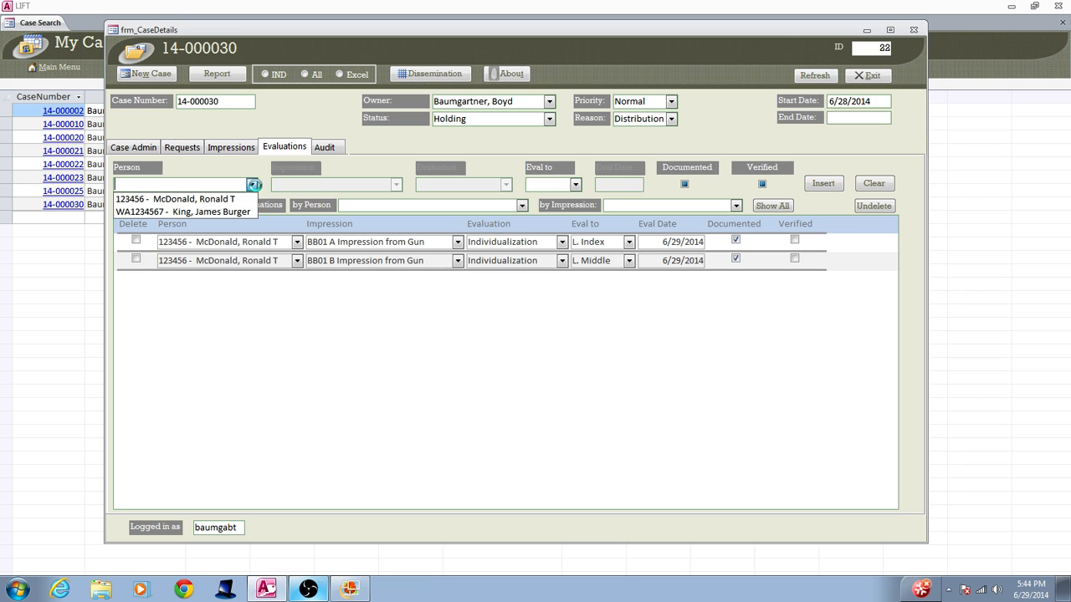
left_click(240, 199)
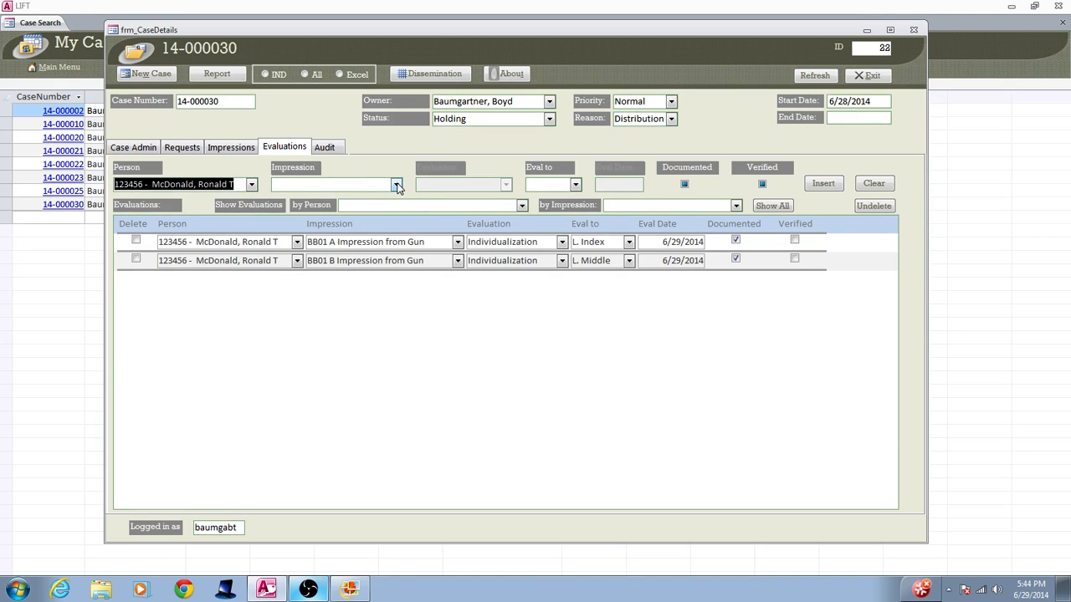
left_click(396, 184)
left_click(384, 200)
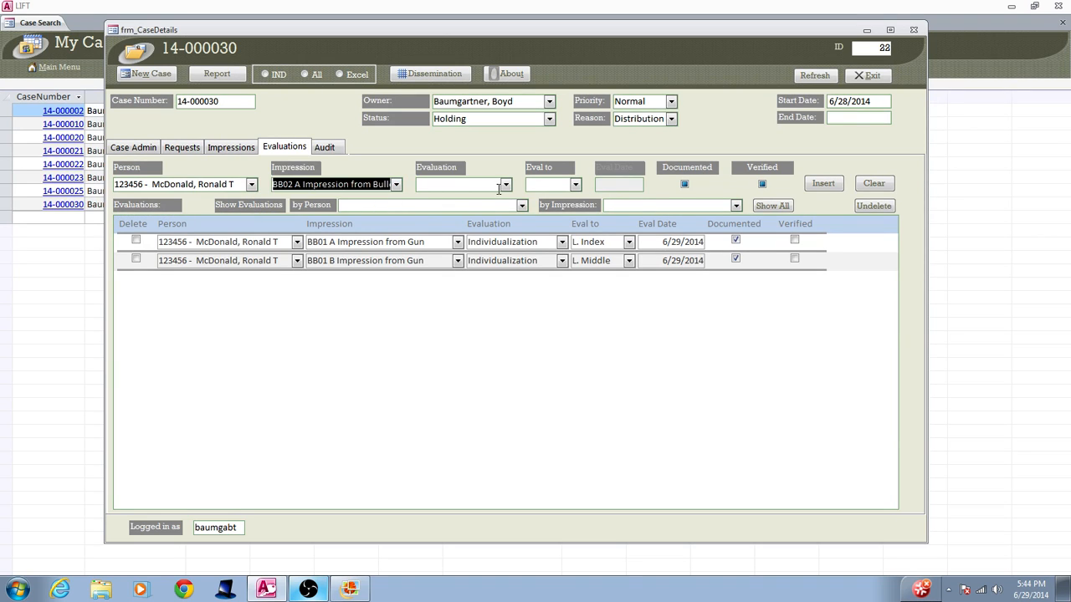
left_click(506, 184)
left_click(489, 212)
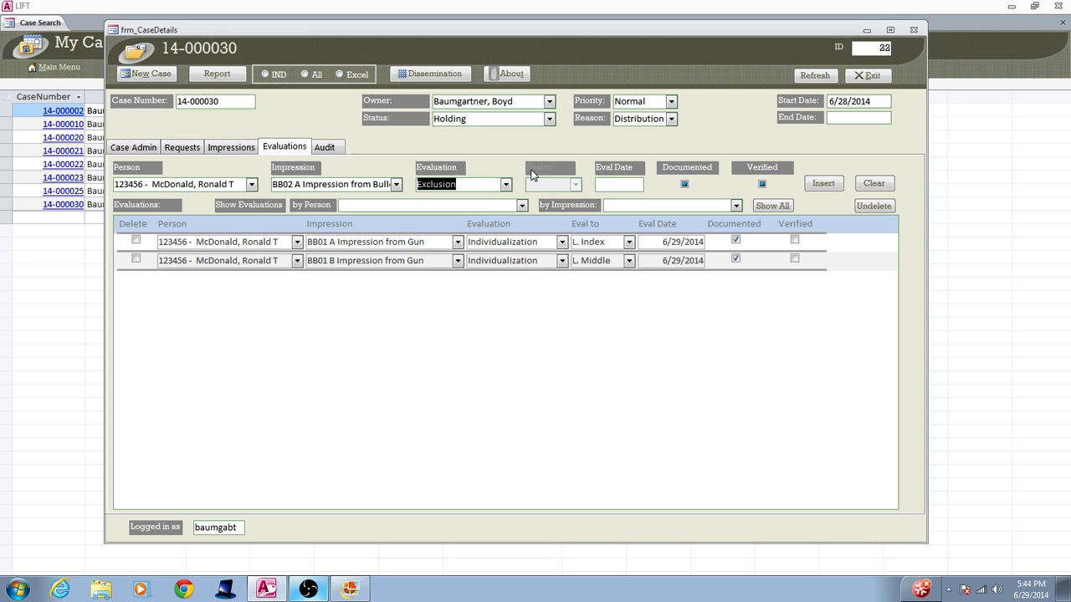
- Date the first person's BB02 A evaluation 6/29/2014 and insert it into the evaluations list
left_click(625, 185)
left_click(652, 184)
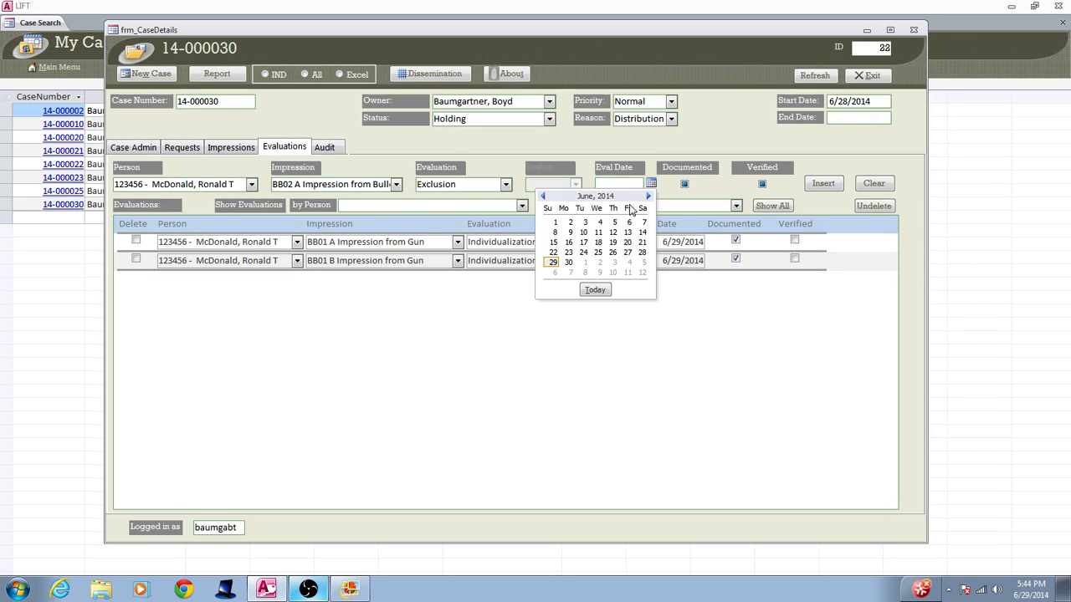
left_click(552, 262)
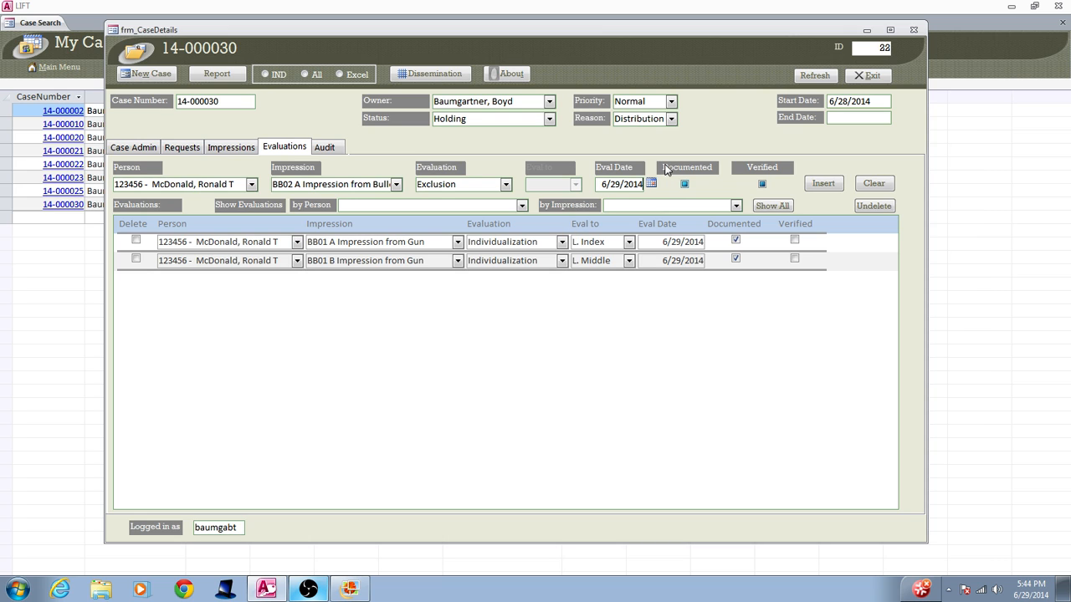
left_click(823, 185)
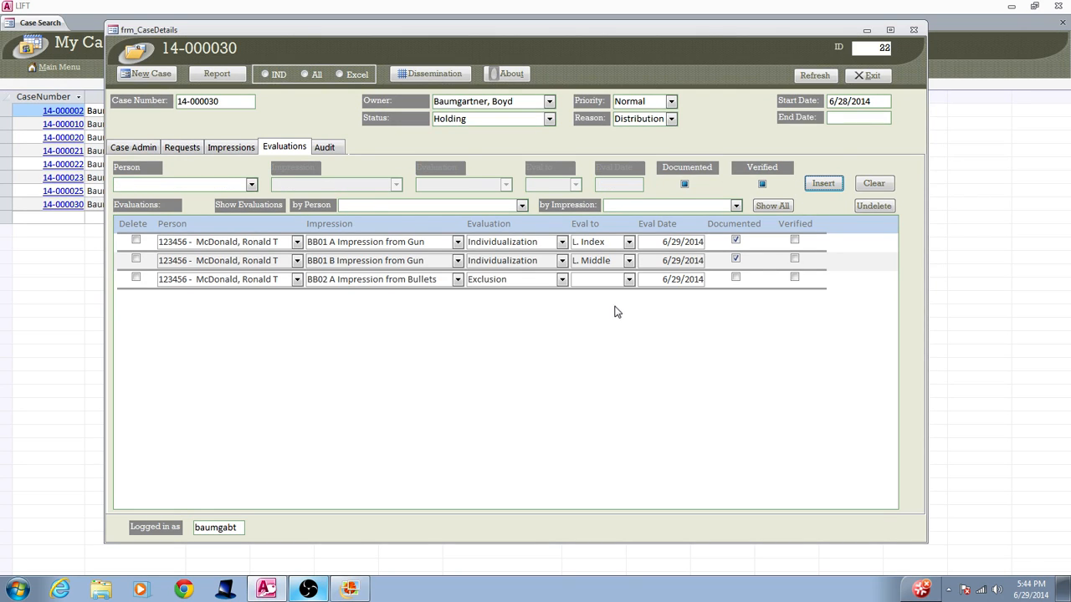
- Choose the first listed person again and check which impressions remain available to evaluate
left_click(251, 184)
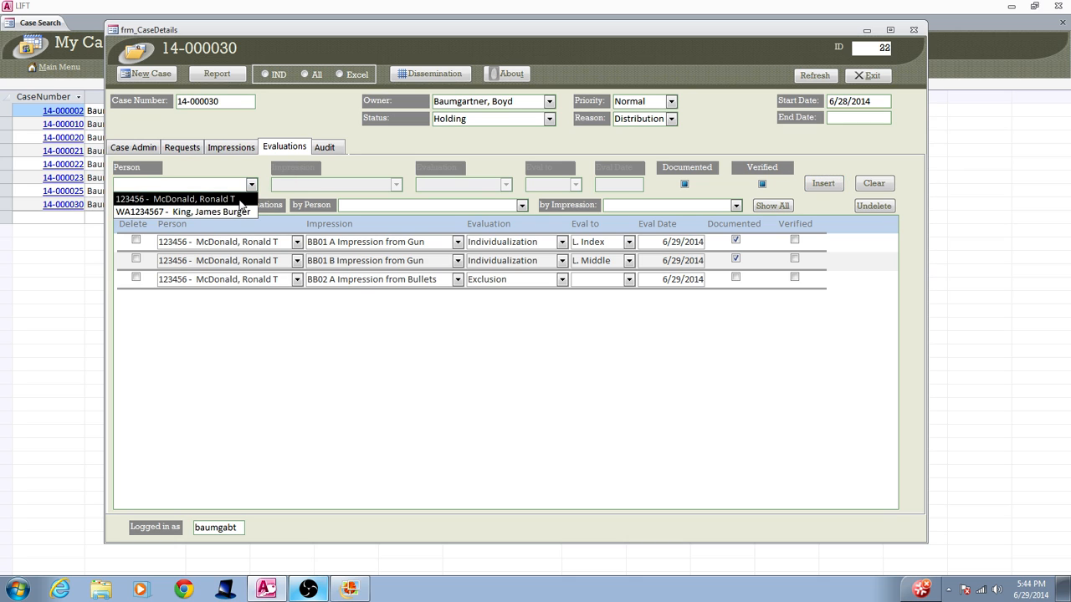
left_click(239, 202)
left_click(396, 185)
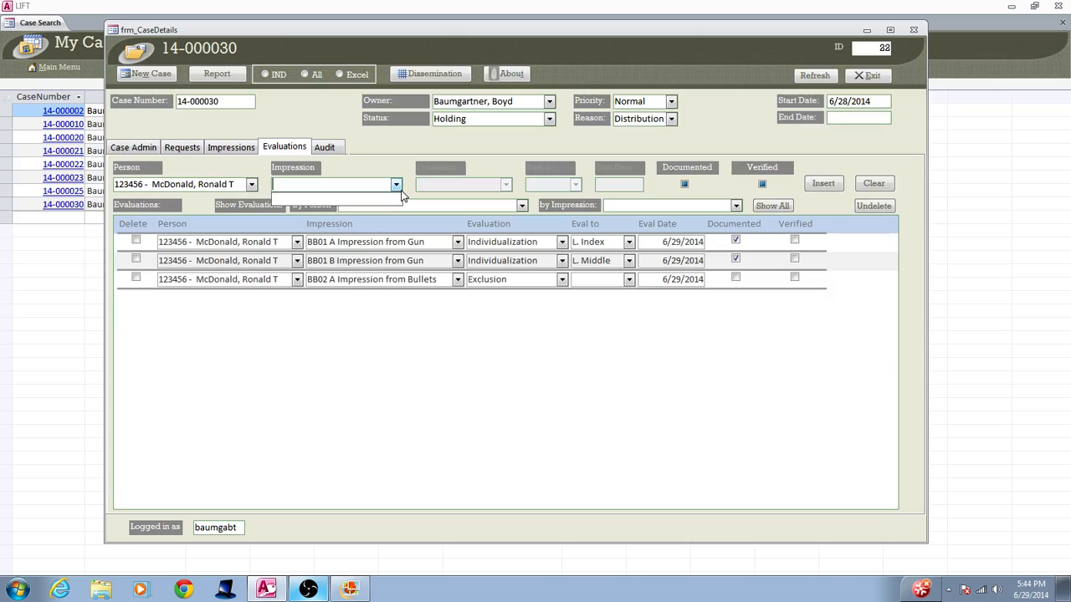
- Choose the second listed person for a new evaluation and list the impressions available for that person
left_click(251, 184)
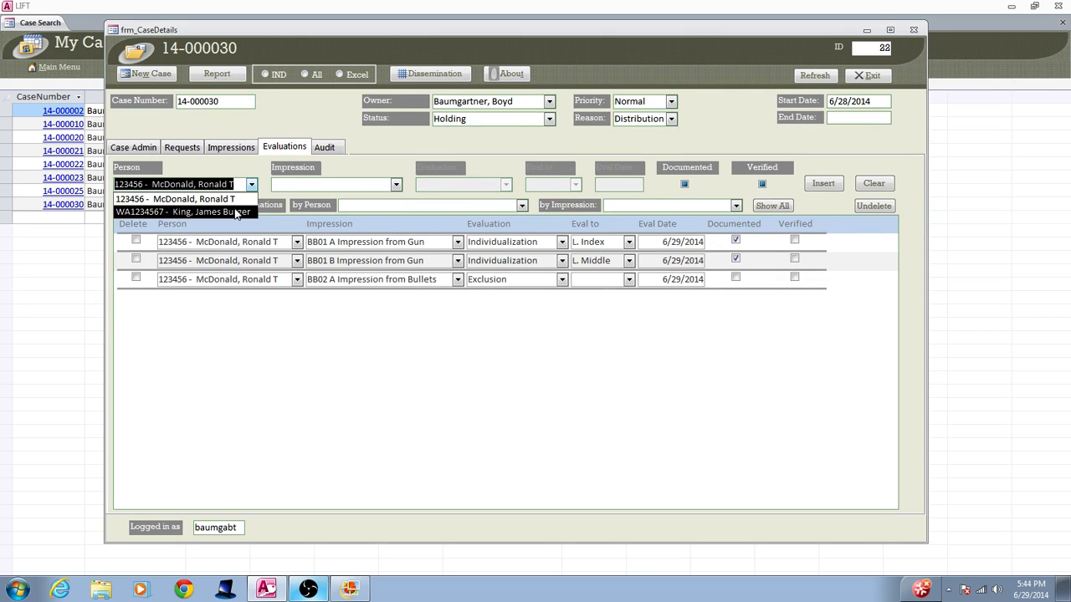
left_click(251, 209)
left_click(396, 185)
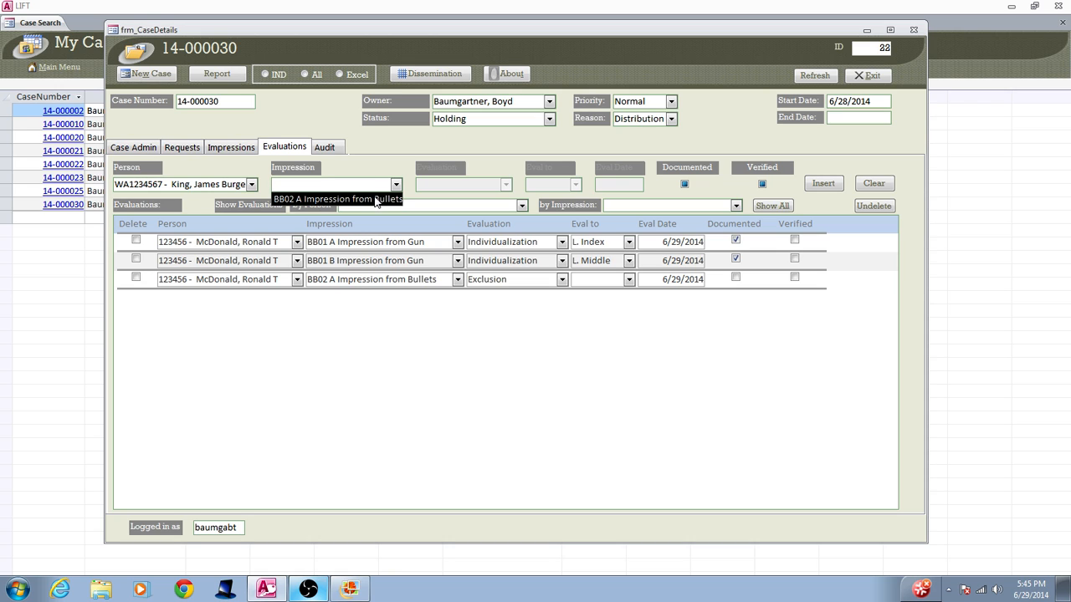
- Compare the case's impression records, including their analysis values, with the existing evaluations, and return to the evaluation entry
left_click(238, 149)
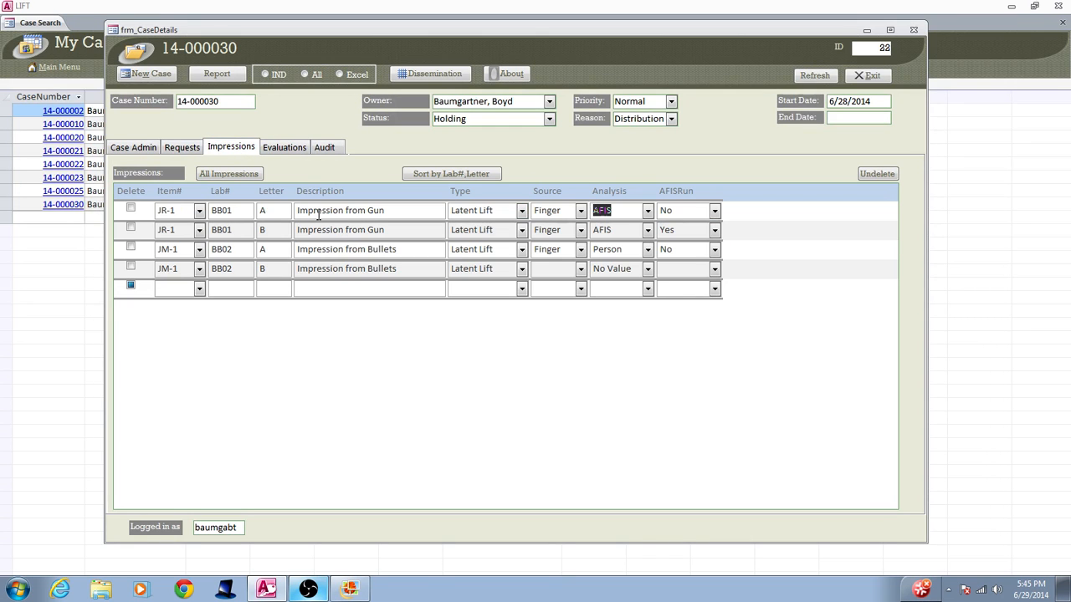
left_click(295, 150)
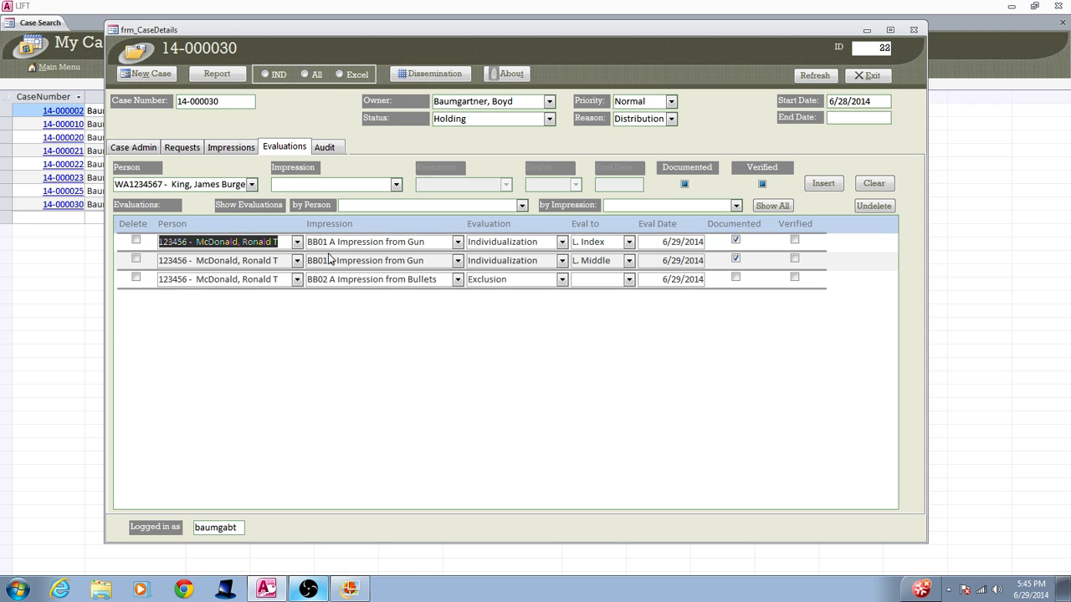
left_click(230, 148)
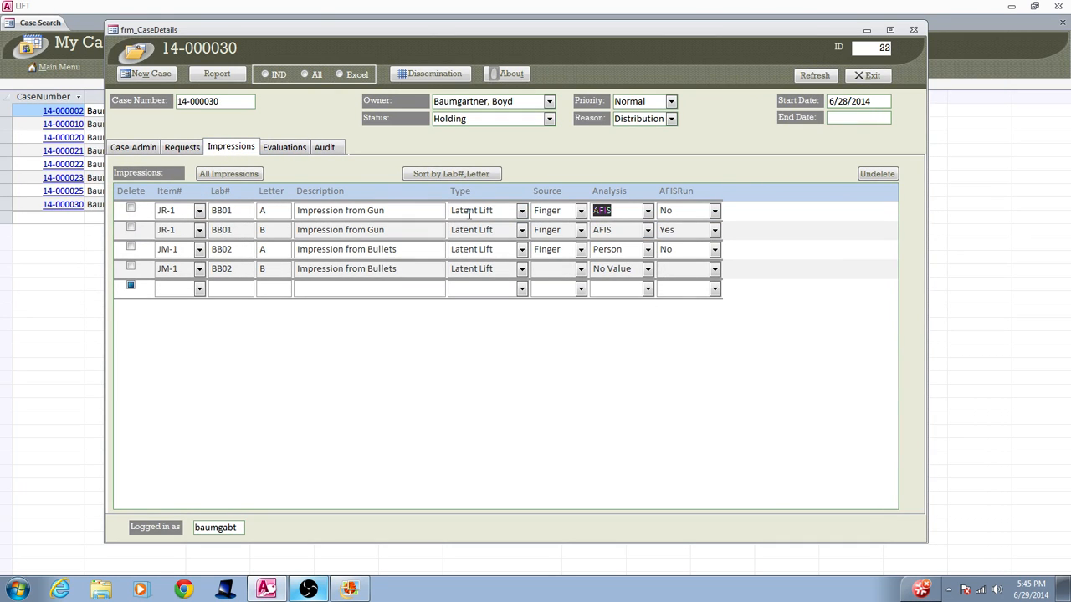
left_click(285, 151)
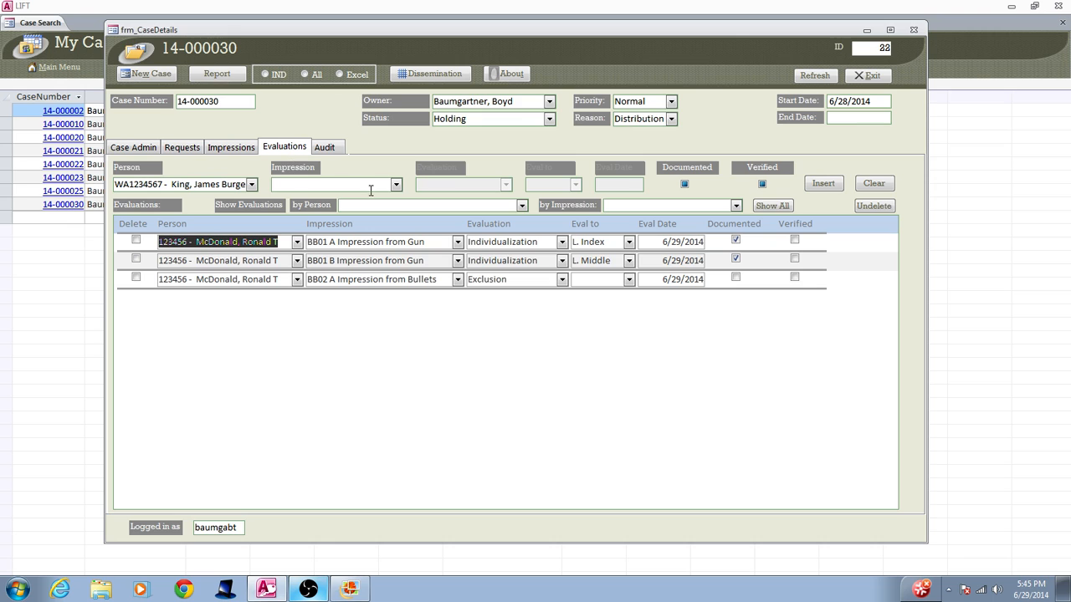
- Set the second person's evaluation to BB02 A Impression from Bullets with the result Exclusion
left_click(395, 185)
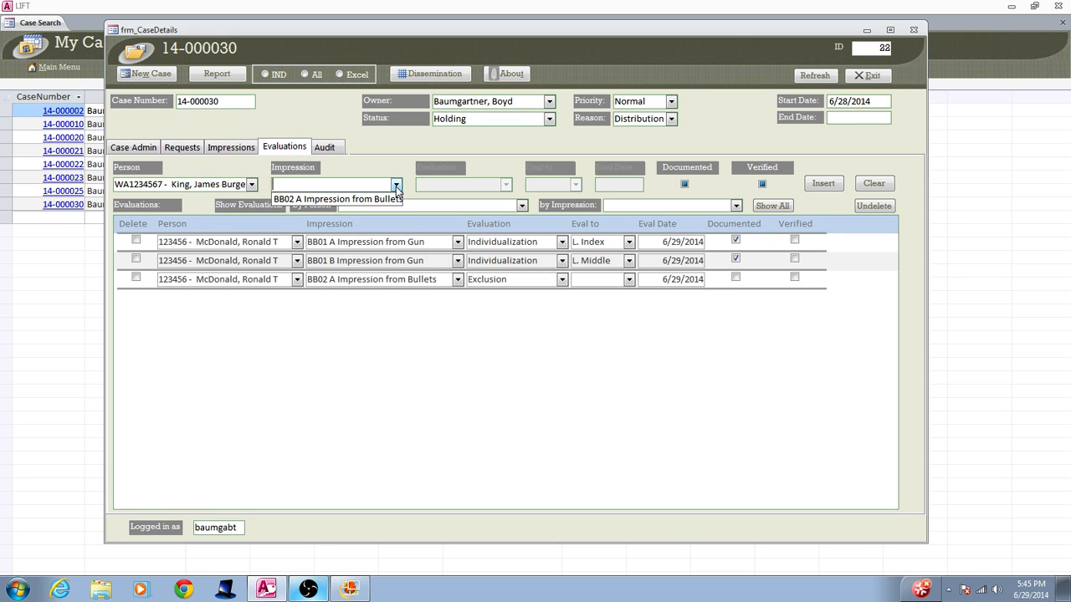
left_click(391, 199)
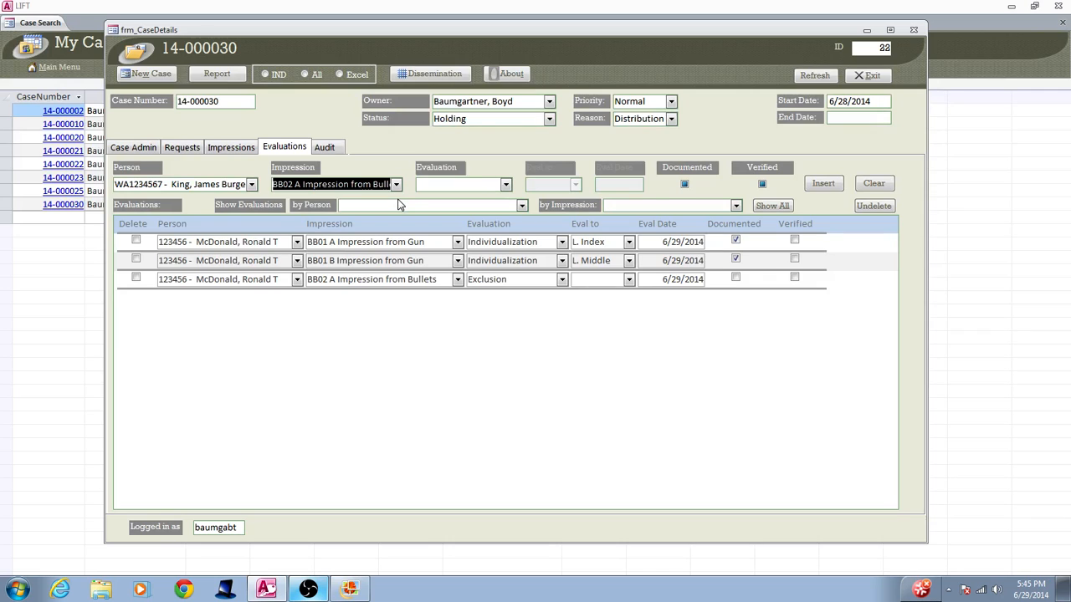
left_click(505, 185)
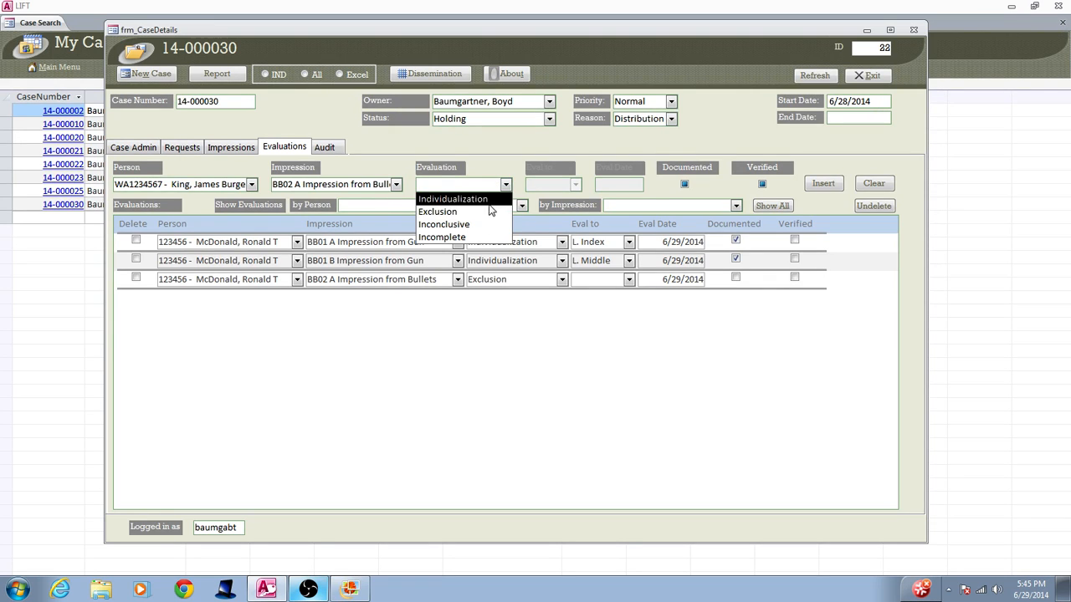
left_click(491, 210)
- Date the second person's BB02 A evaluation 6/29/2014 and insert it into the evaluations list
left_click(619, 184)
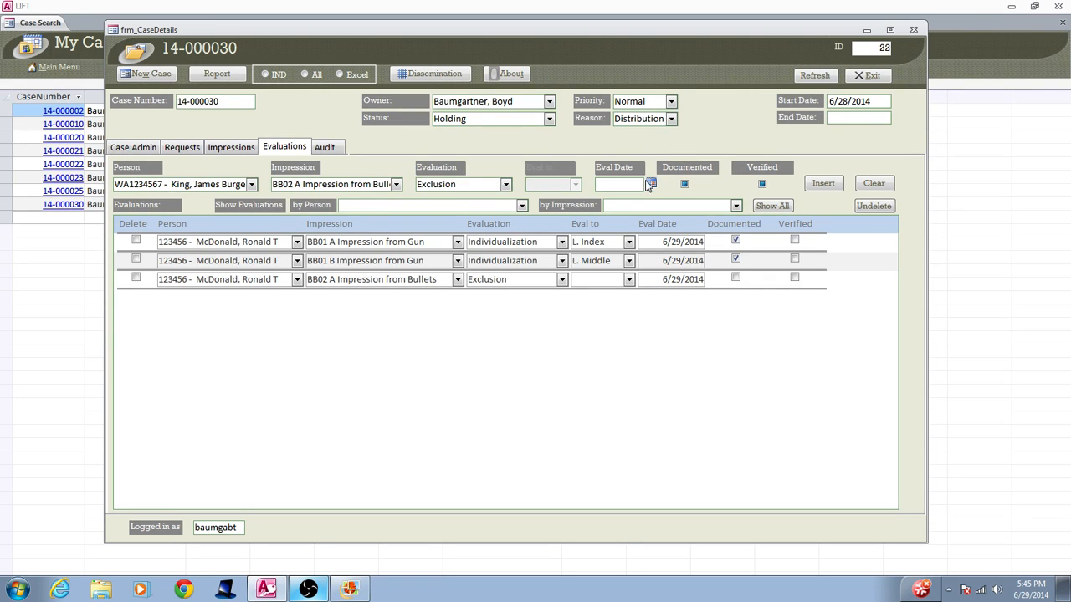
left_click(650, 182)
left_click(552, 263)
left_click(822, 186)
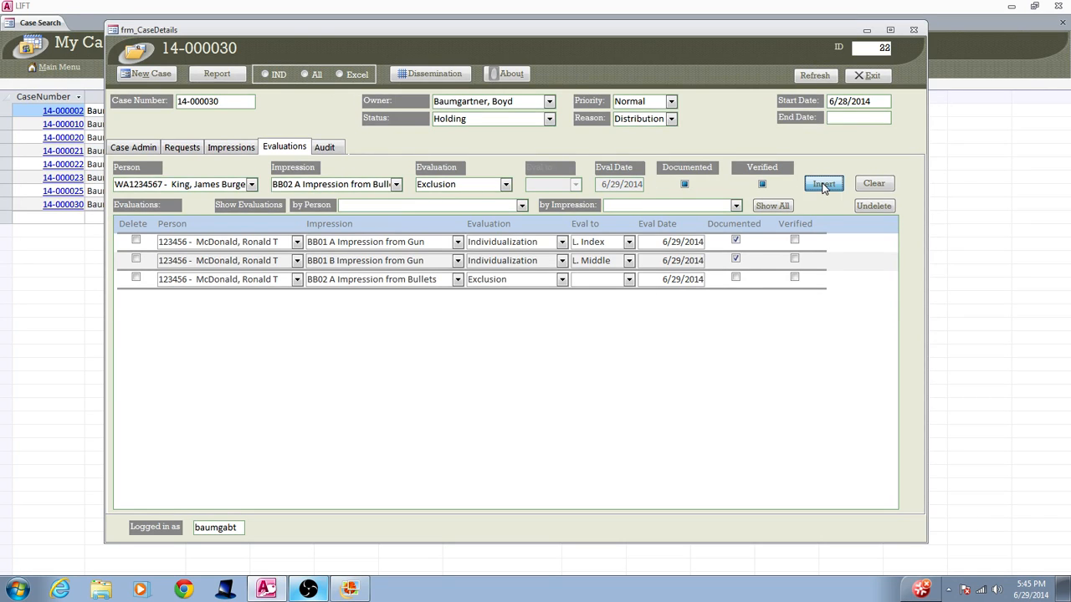